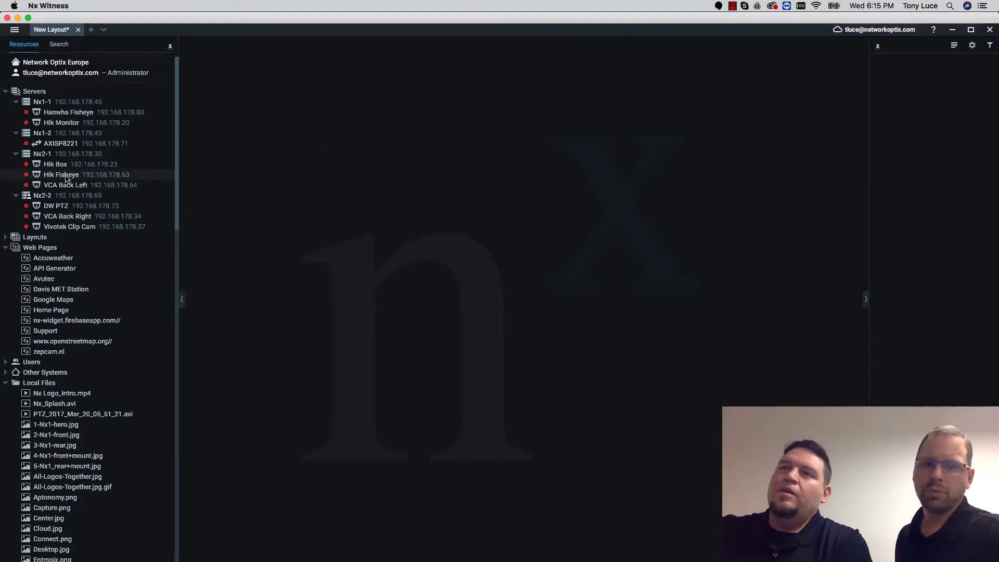
Step: Place Hik Fisheye above DW PTZ on the layout and aim the PTZ at the conference room
drag(60, 174, 373, 218)
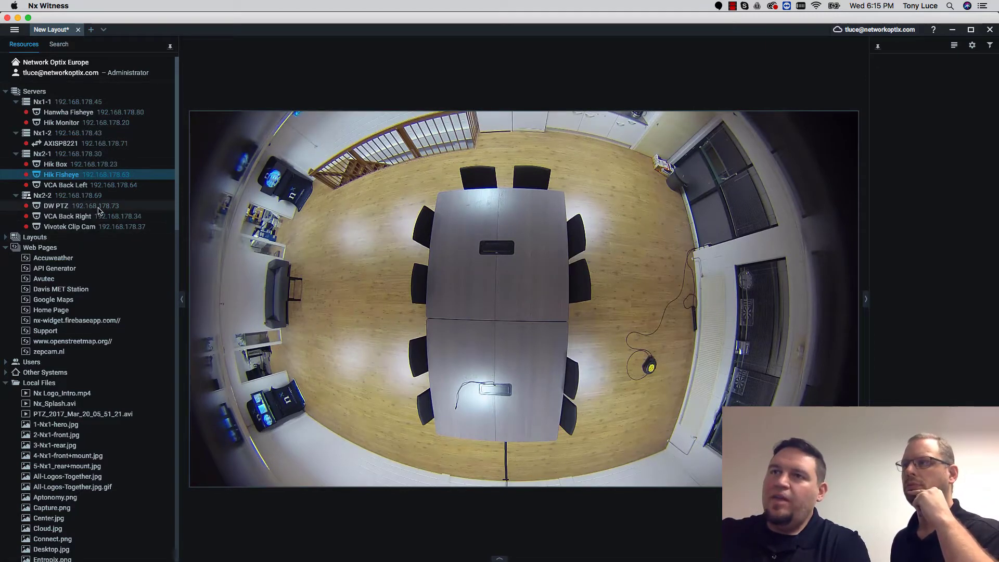
drag(101, 207, 464, 521)
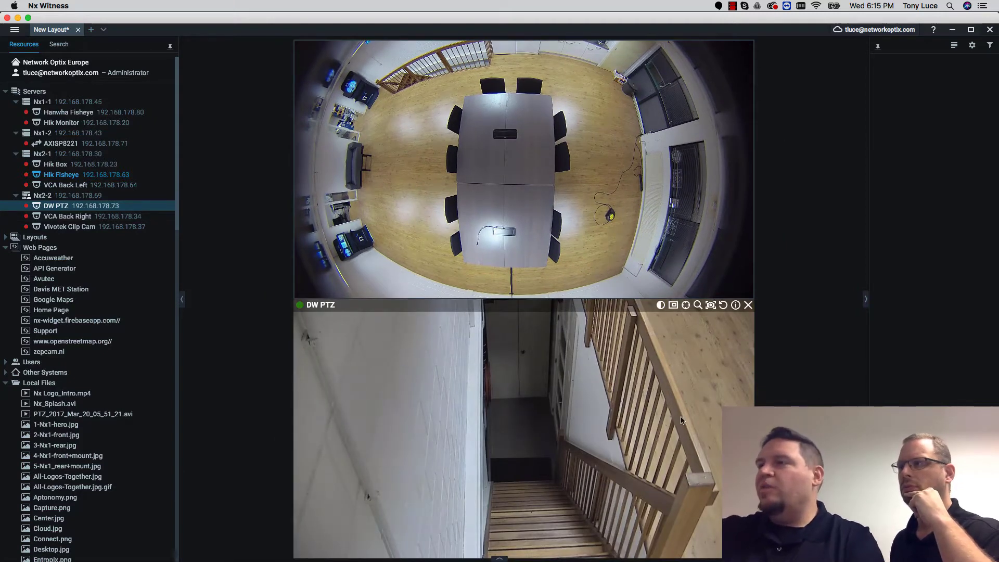
click(639, 422)
right_click(648, 403)
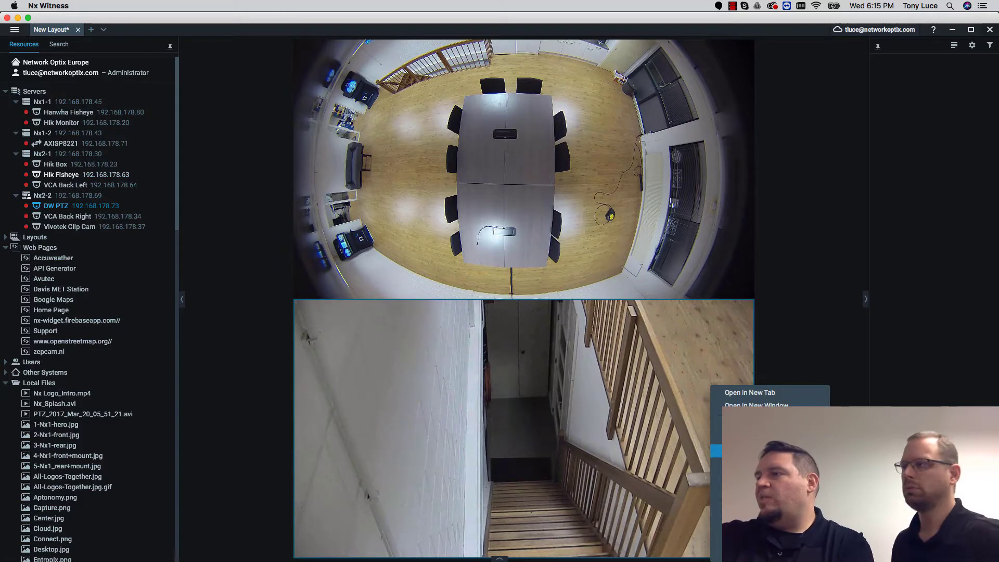
click(716, 451)
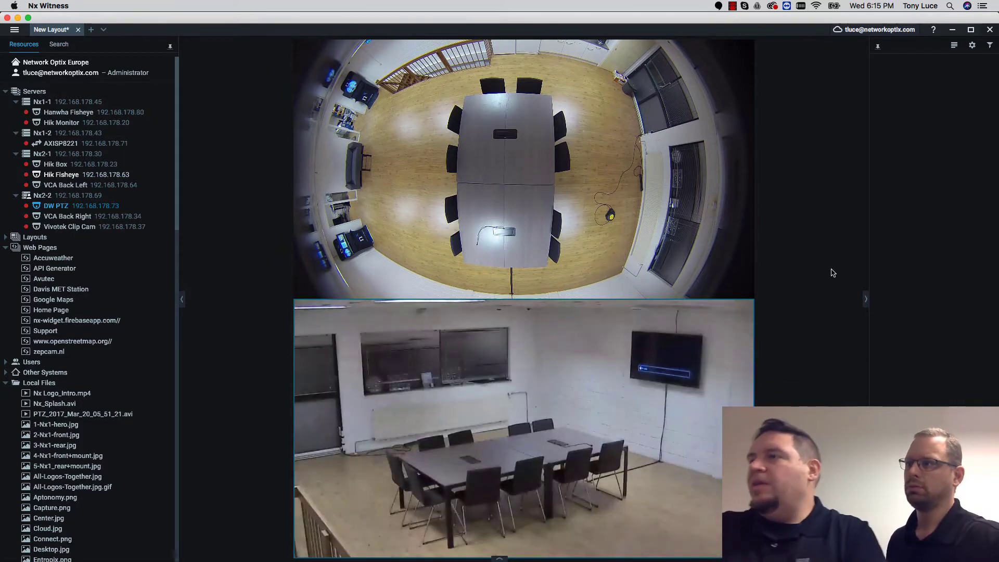
mouse_move(508, 151)
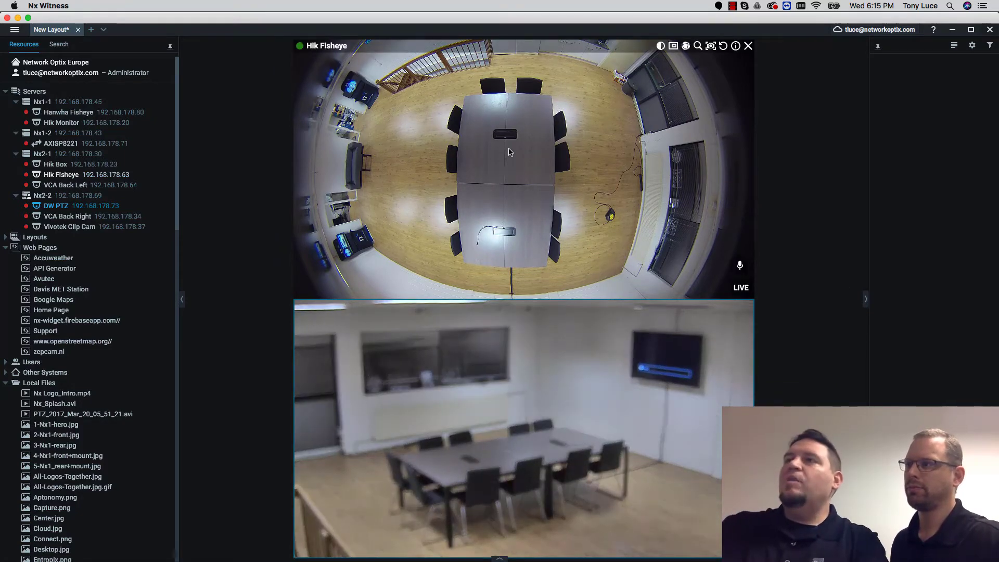
Step: Bring up the Camera Rules (Event Rules) for the Hik Fisheye view
right_click(511, 165)
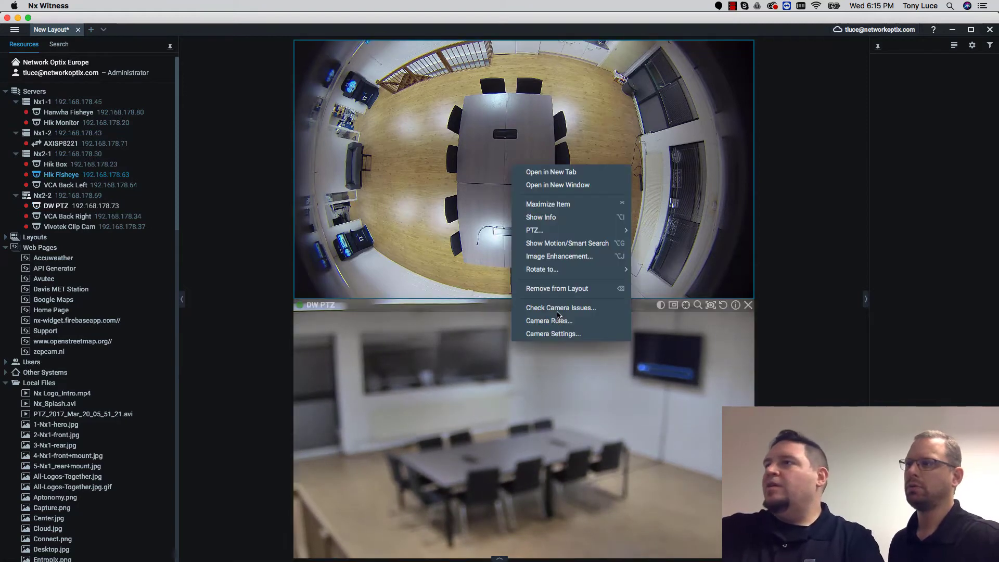
click(551, 321)
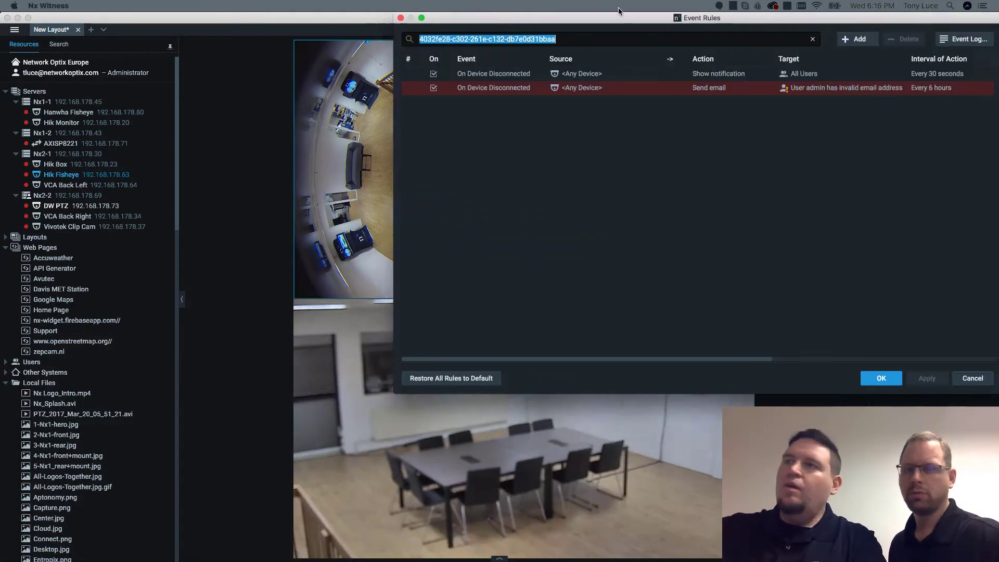
Step: Add a new event rule and set its When event to Soft Trigger
drag(616, 13, 467, 70)
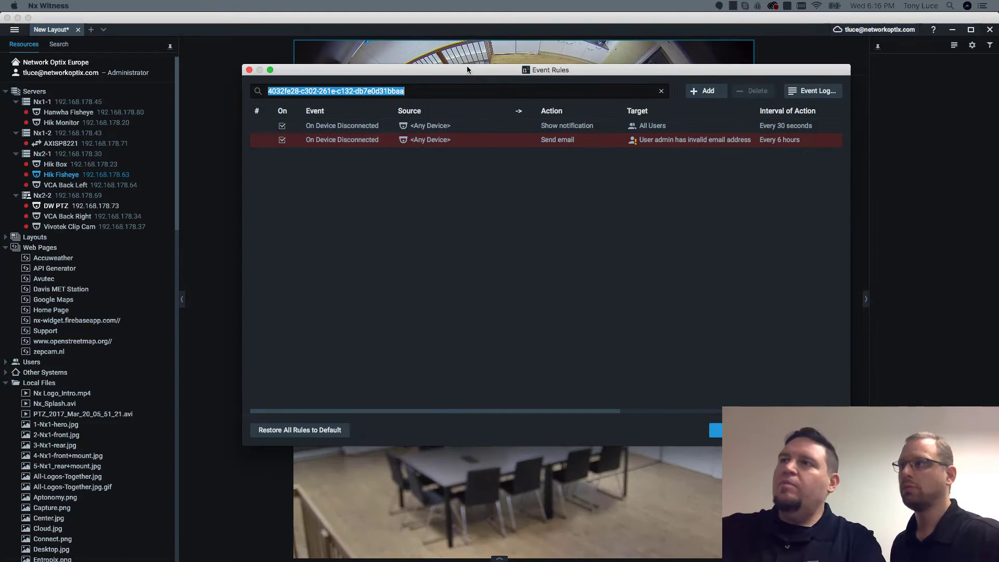
click(718, 88)
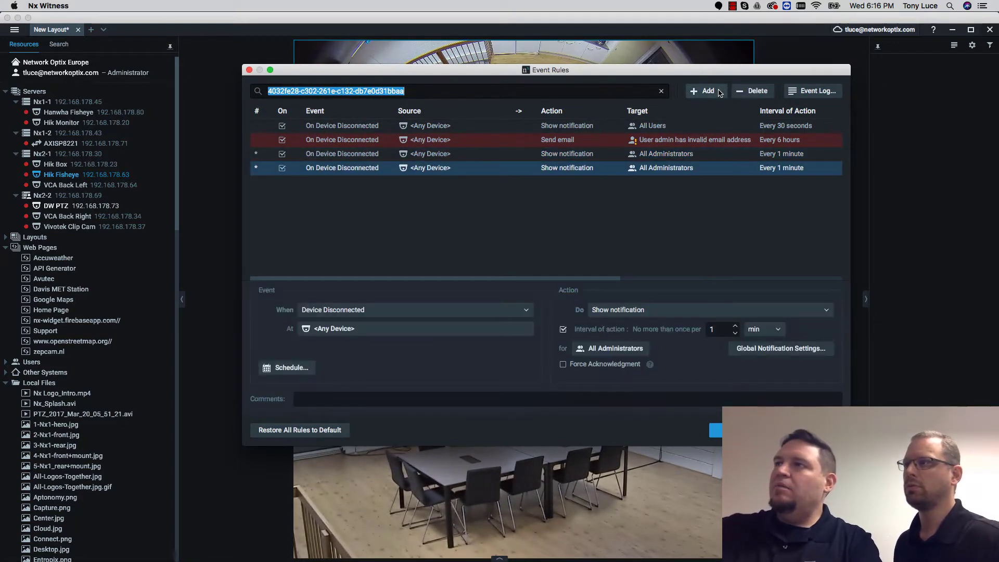
key(BackSpace)
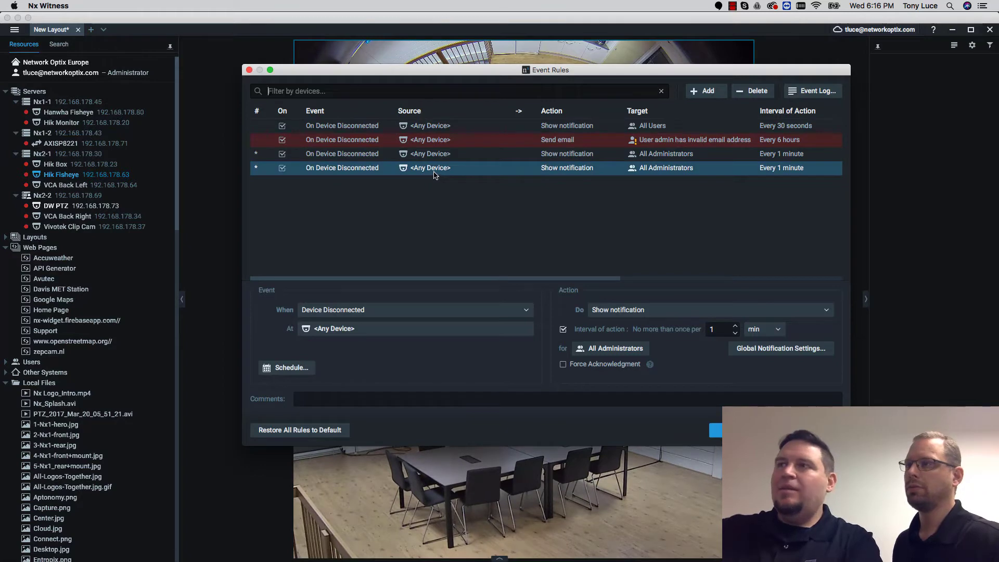
scroll(573, 149, down, 3)
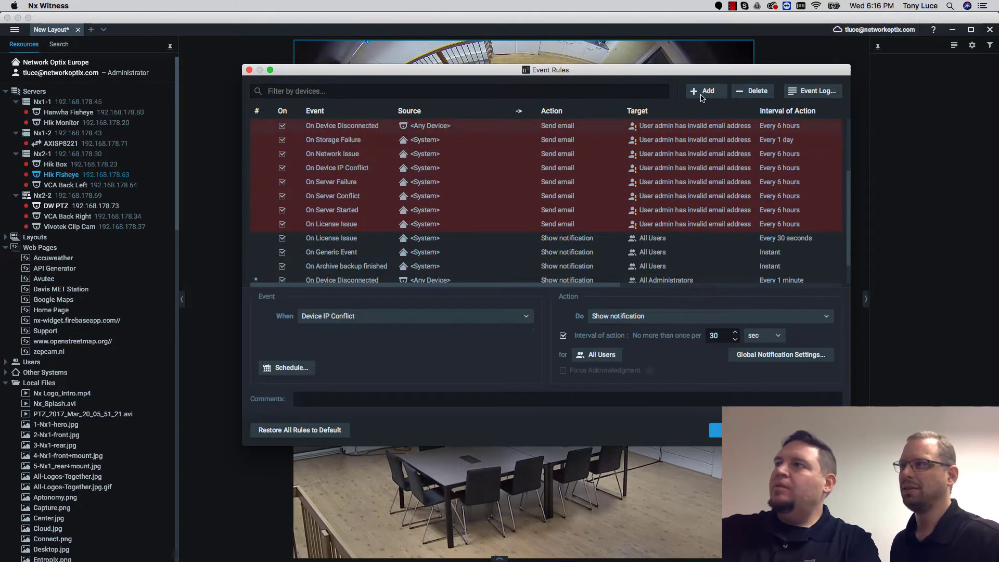
click(694, 94)
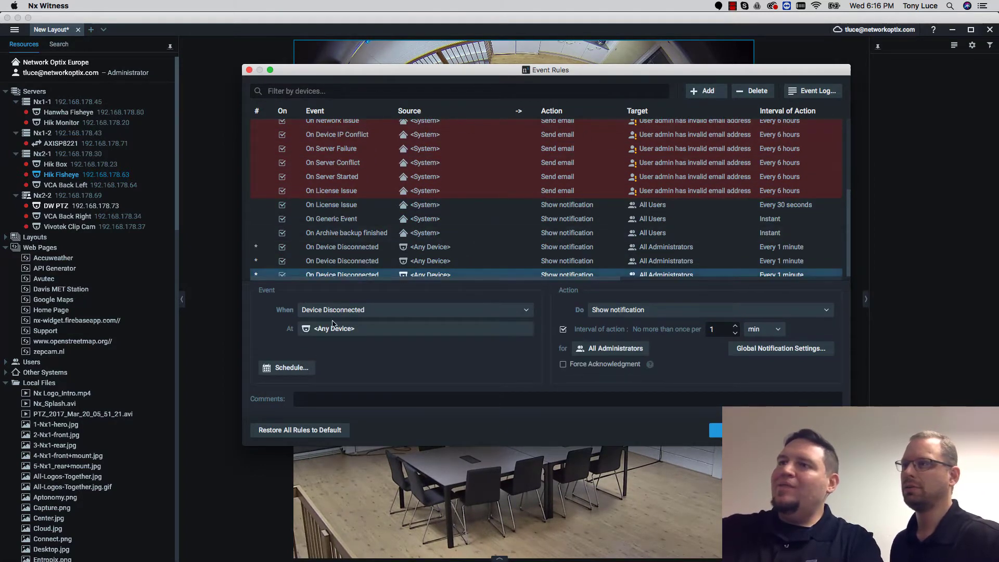
click(366, 308)
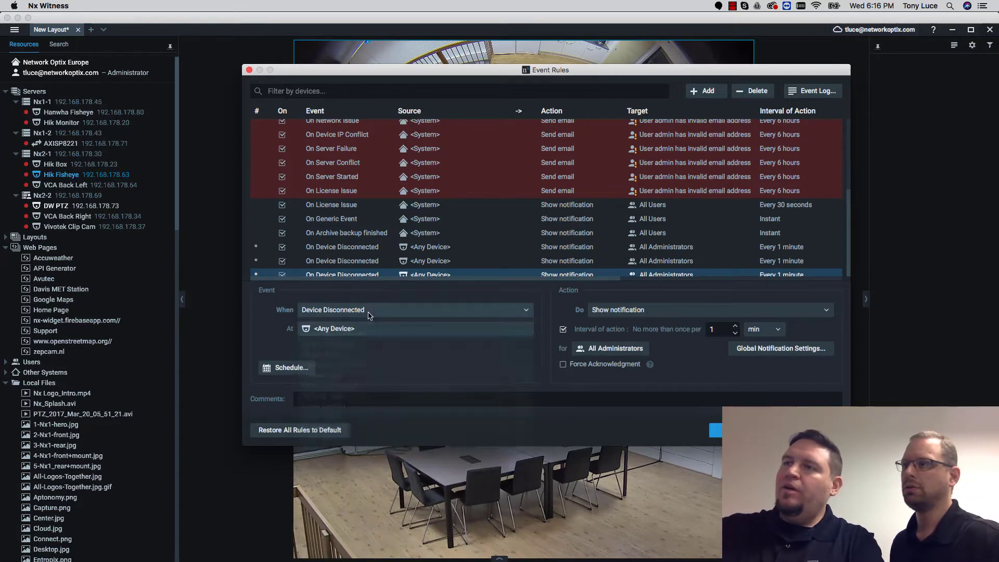
click(370, 313)
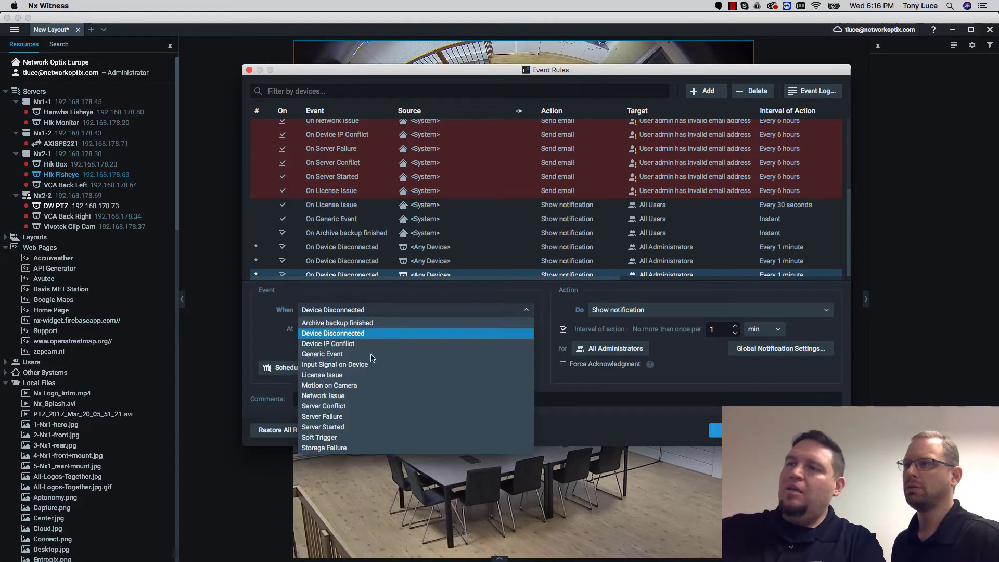
click(365, 439)
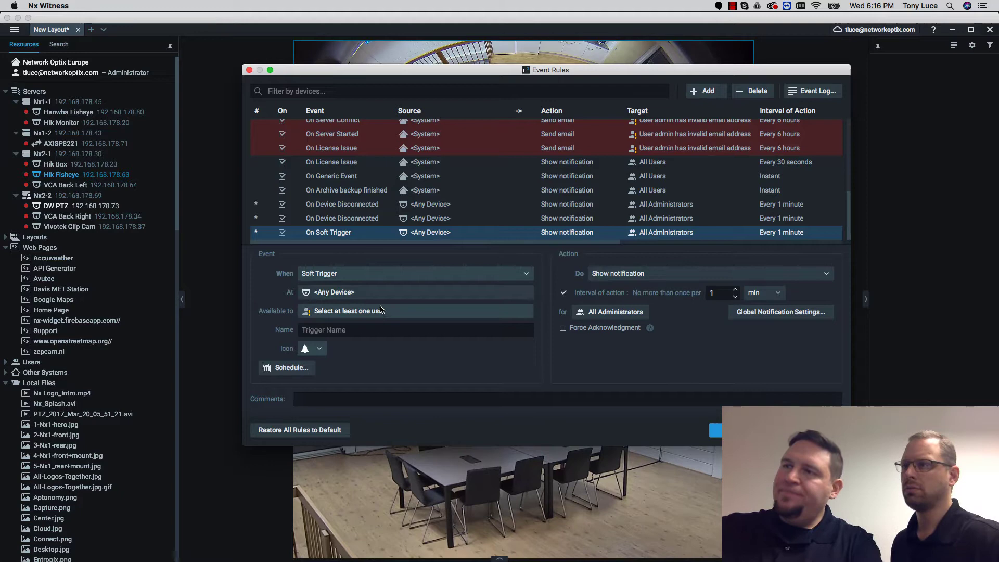
Step: Assign the soft trigger to Hik Fisheye, named Stair Check, and bring up its icon choices
click(391, 295)
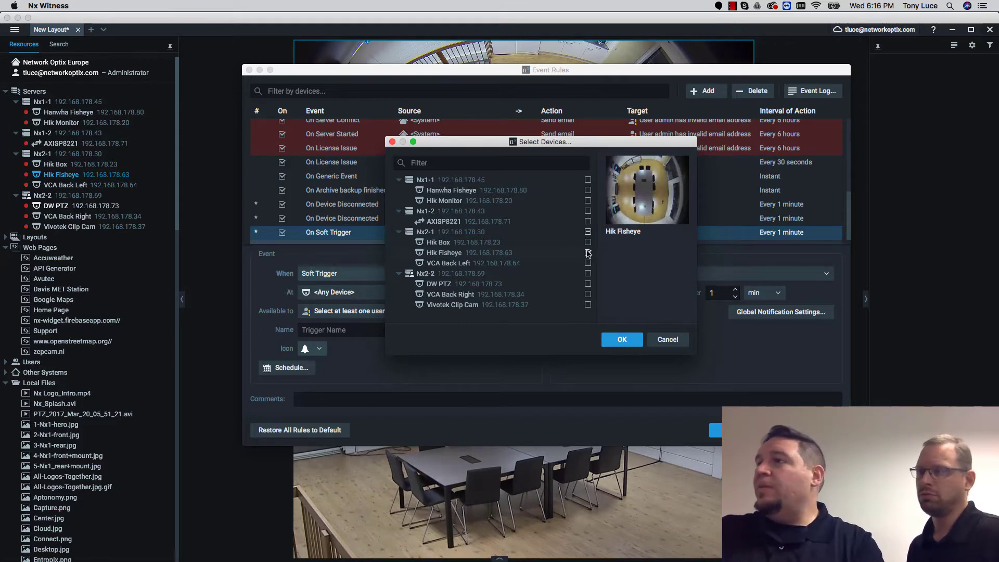
click(622, 341)
click(425, 335)
text(Stair Ch)
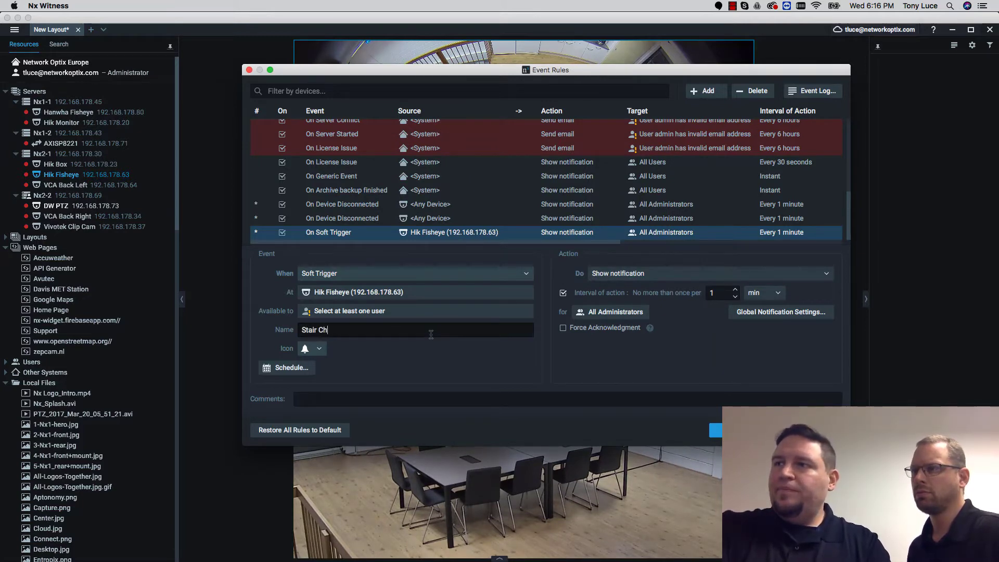
text(eck)
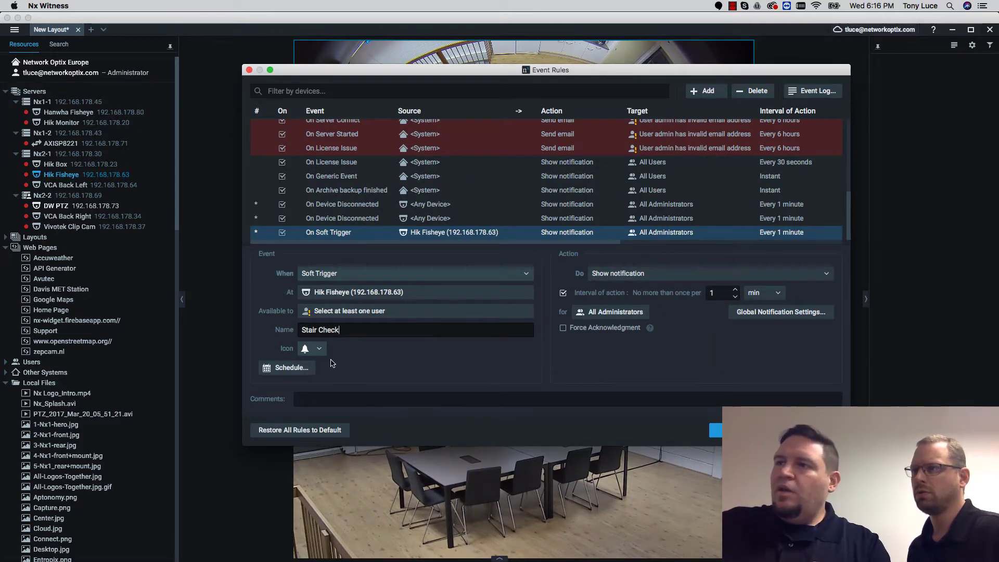
click(314, 348)
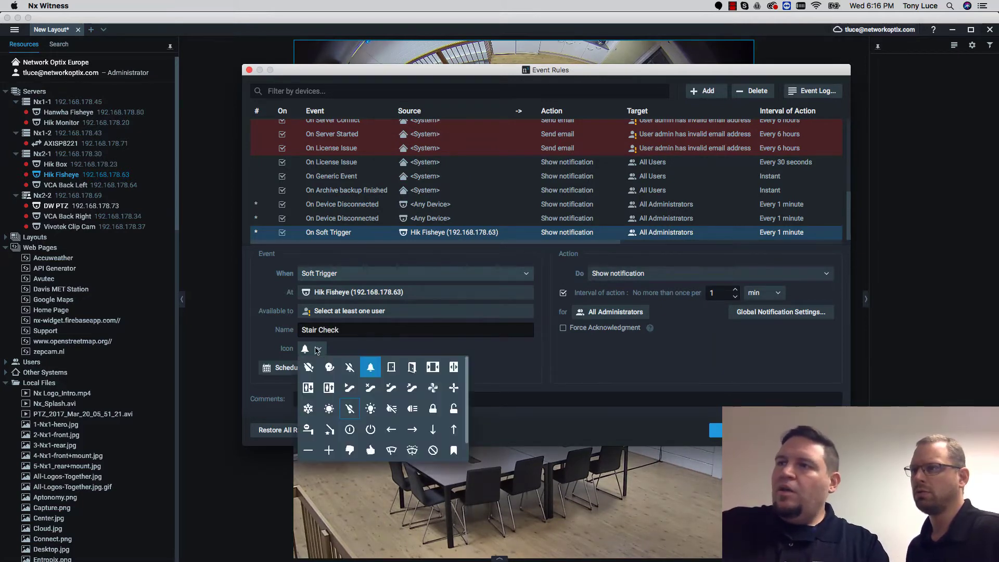
Step: Give Stair Check a stairs icon and confirm its always-on weekly schedule
click(350, 387)
click(319, 349)
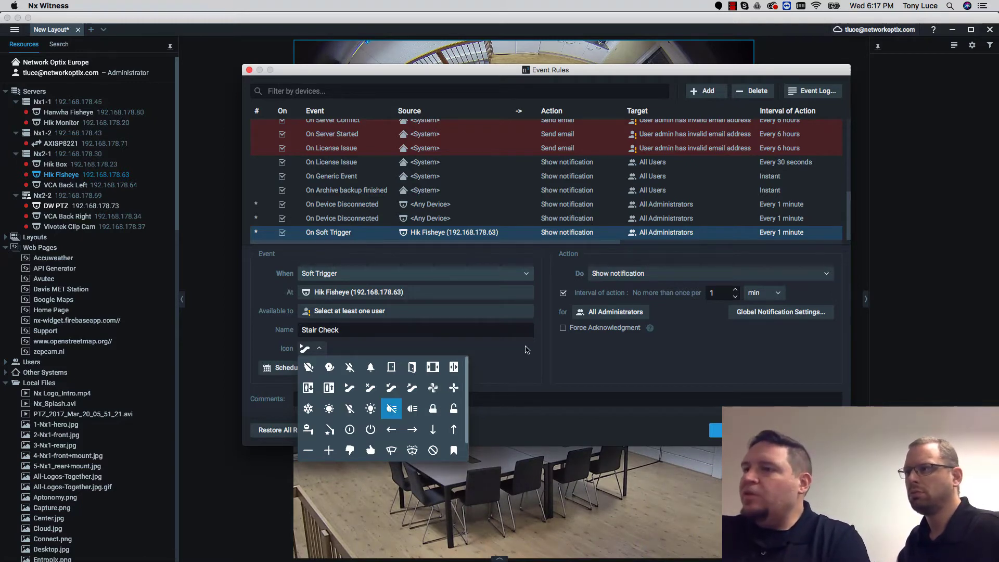
click(421, 344)
click(290, 367)
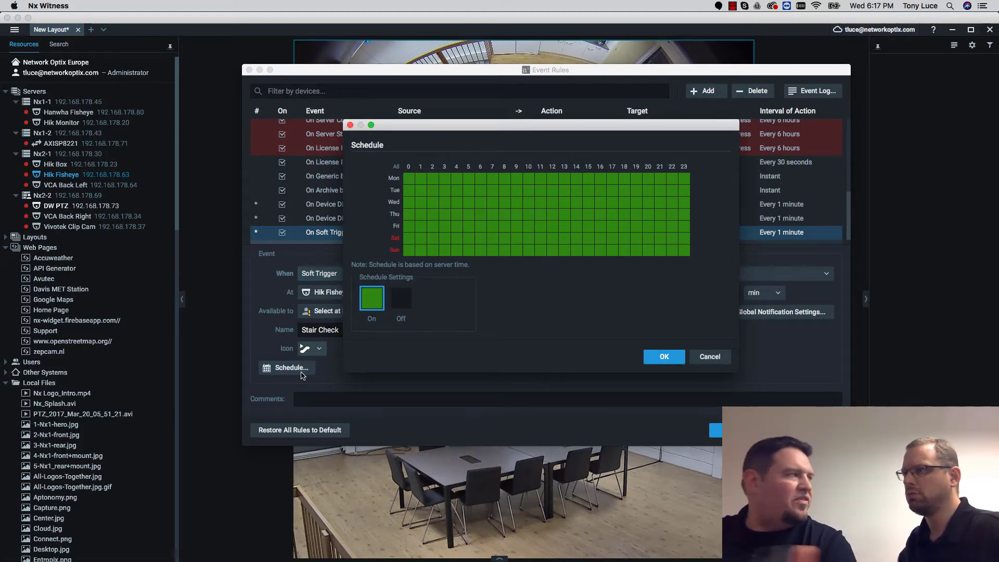
click(663, 357)
Step: Set the action to Execute PTZ preset on the DW PTZ camera
click(640, 275)
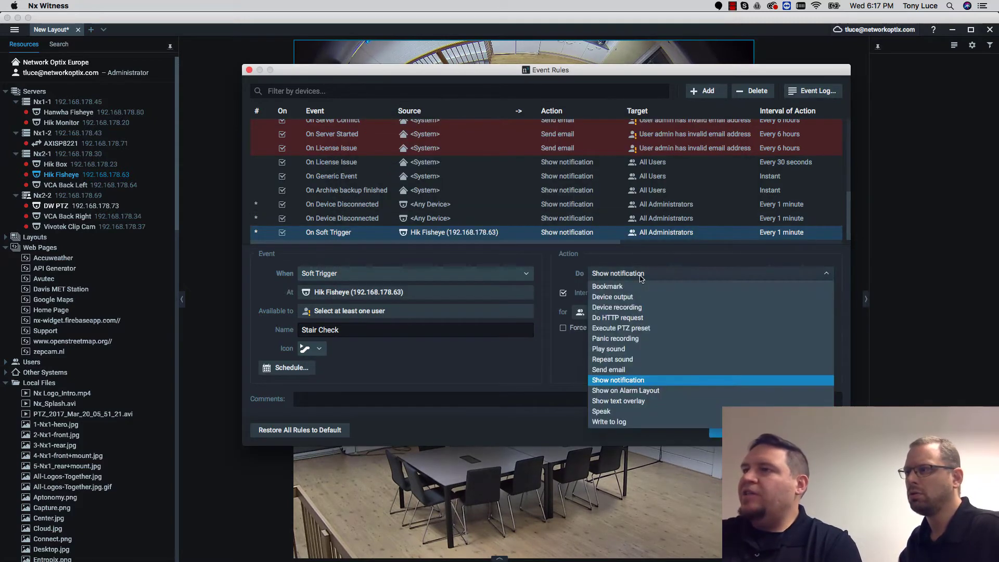
click(648, 328)
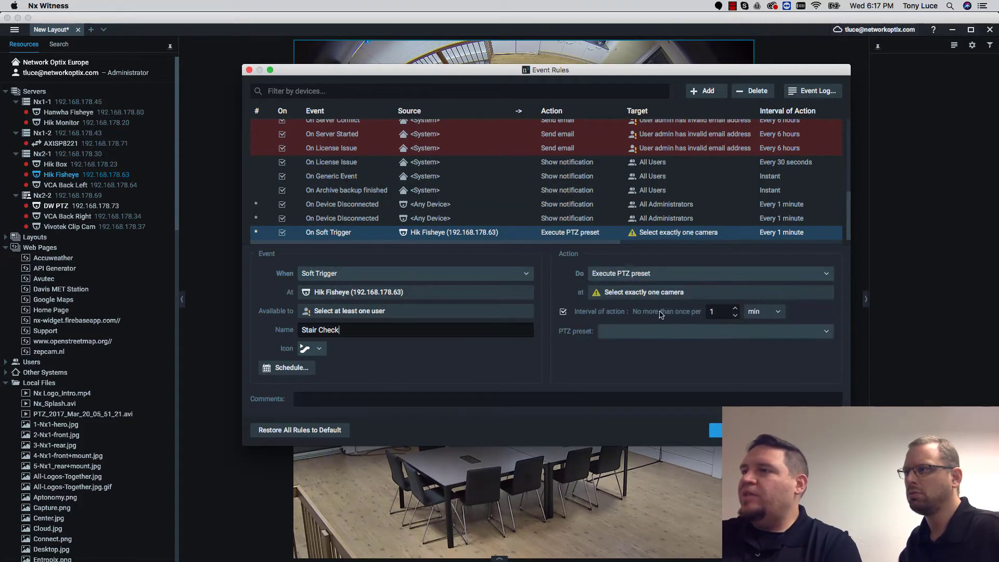
click(663, 295)
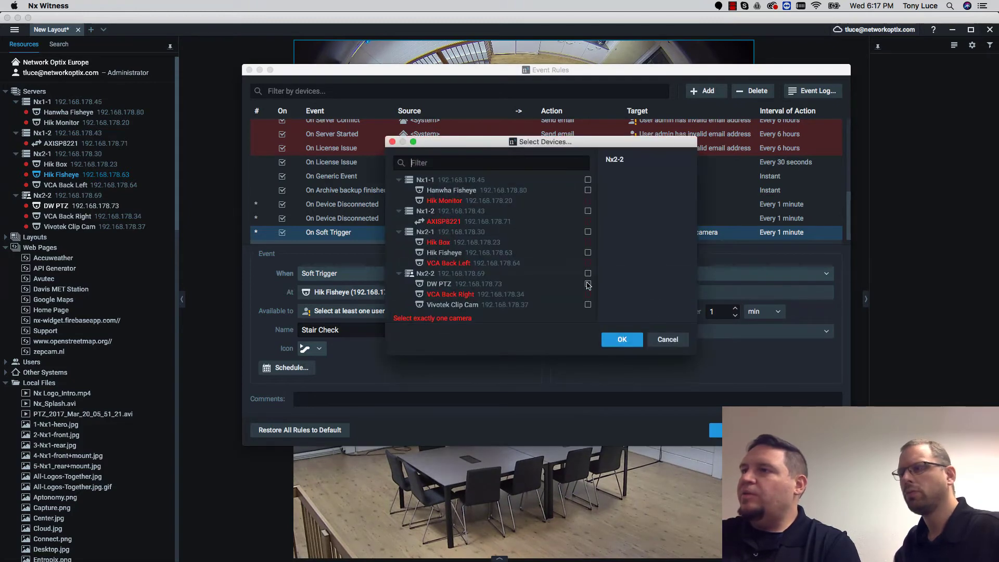
click(622, 339)
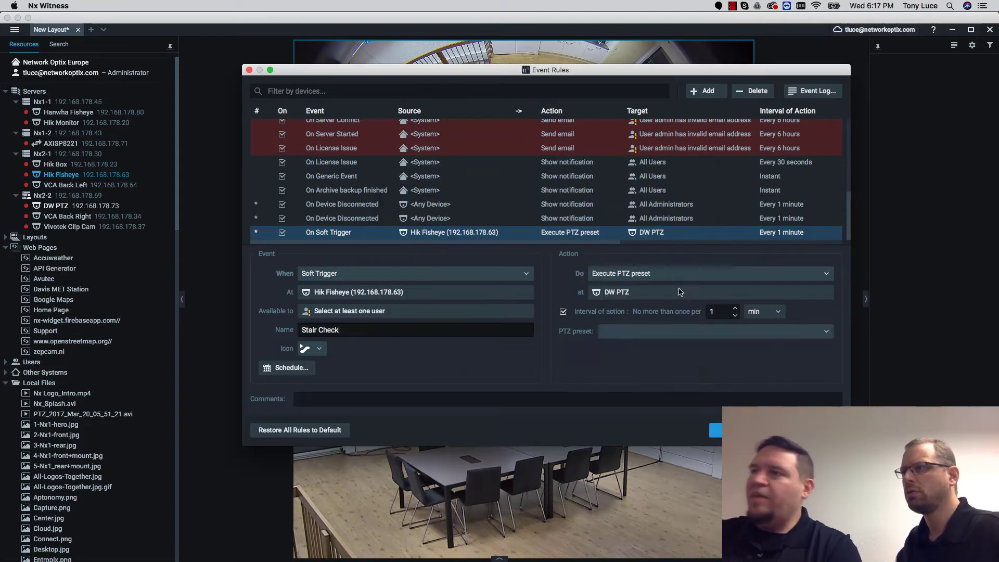
Step: Make it act instantly with the Stairway preset and try to apply the rule
click(563, 311)
click(630, 331)
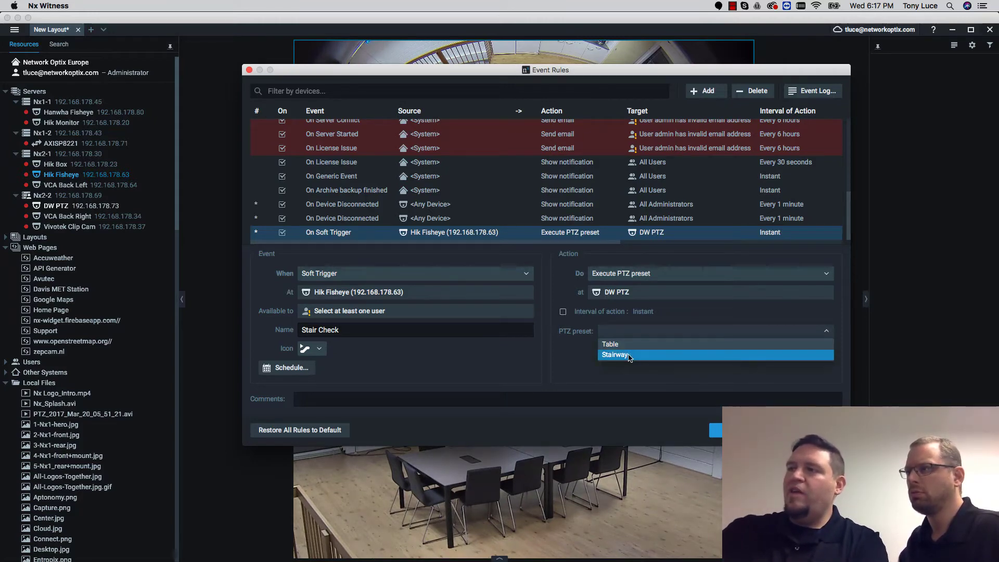
click(630, 356)
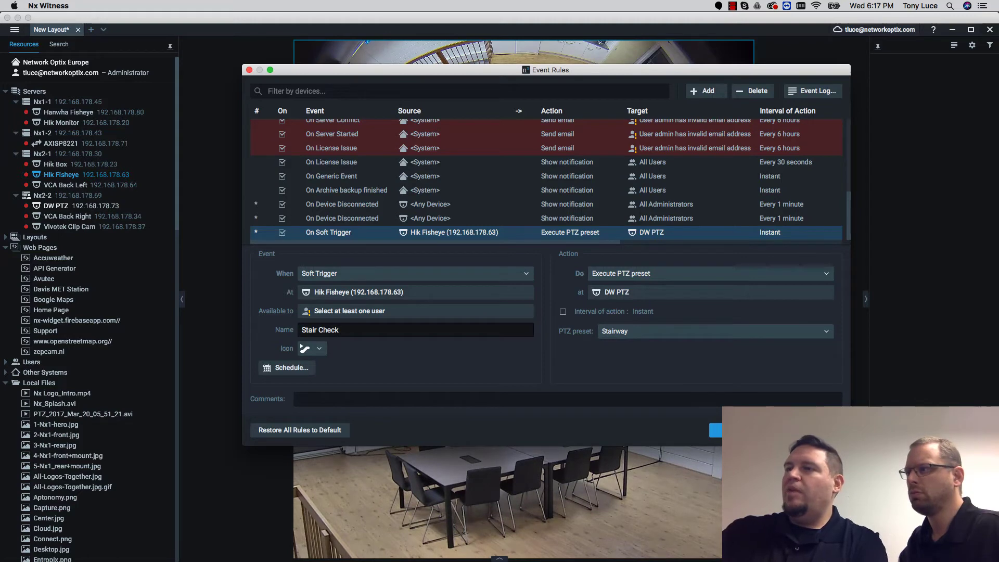
key(Return)
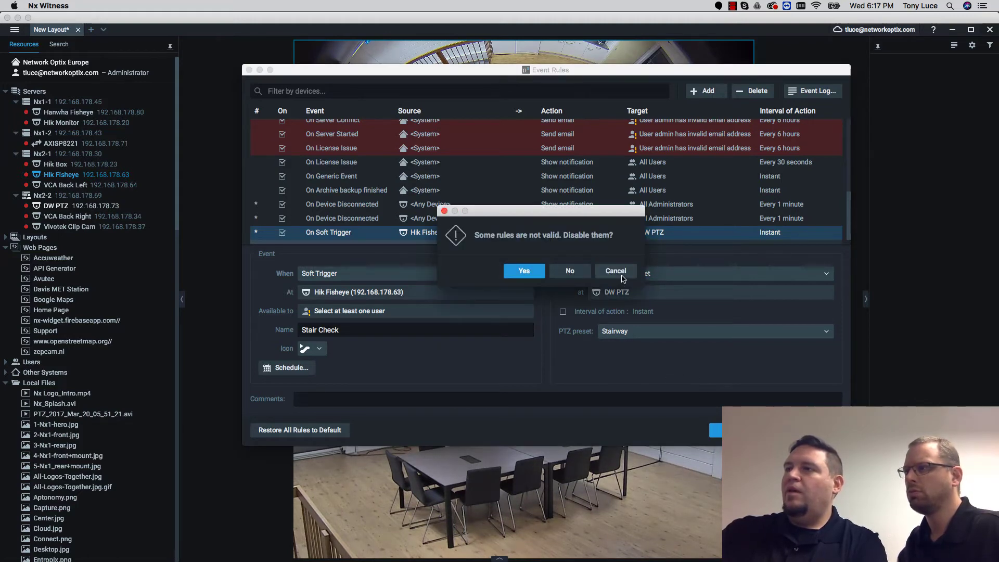
Step: Dismiss the invalid-rules warning, make the trigger available to All Users, and apply
click(616, 271)
click(525, 313)
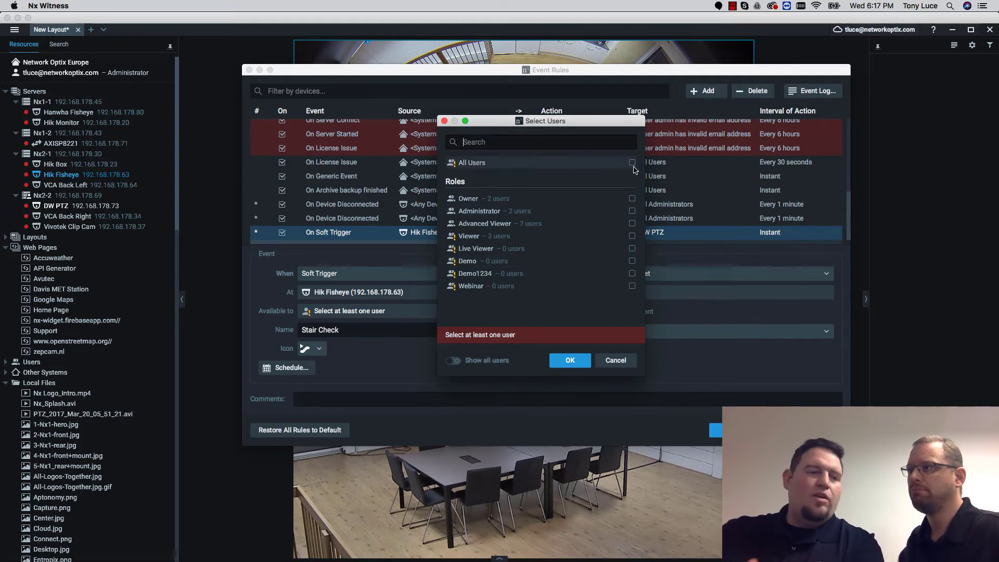
click(633, 163)
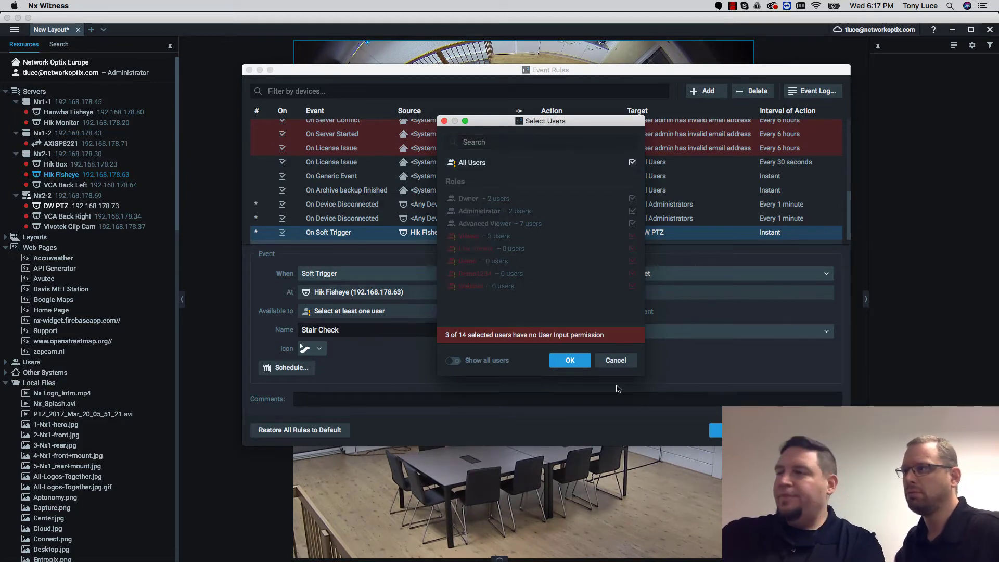
click(569, 360)
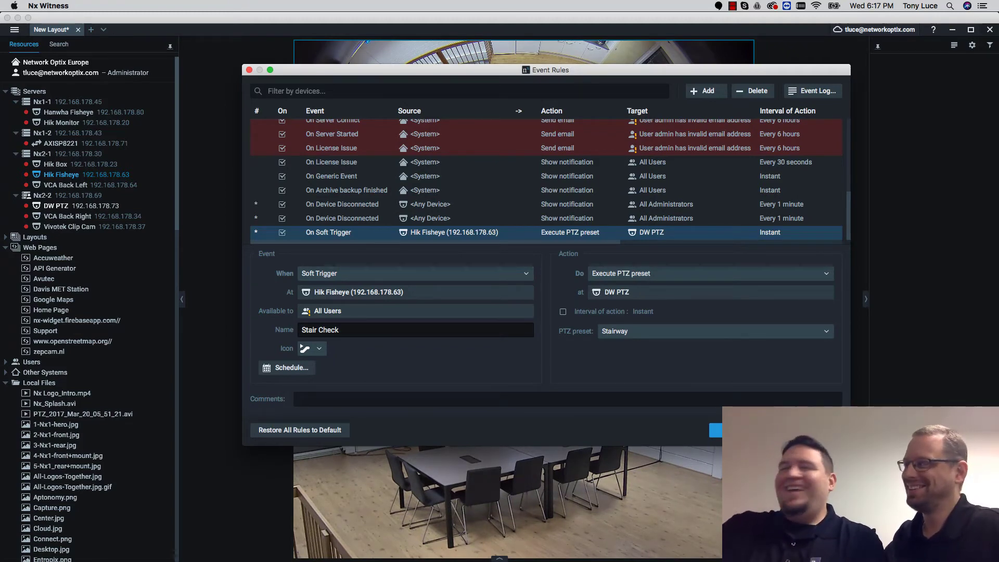
click(738, 429)
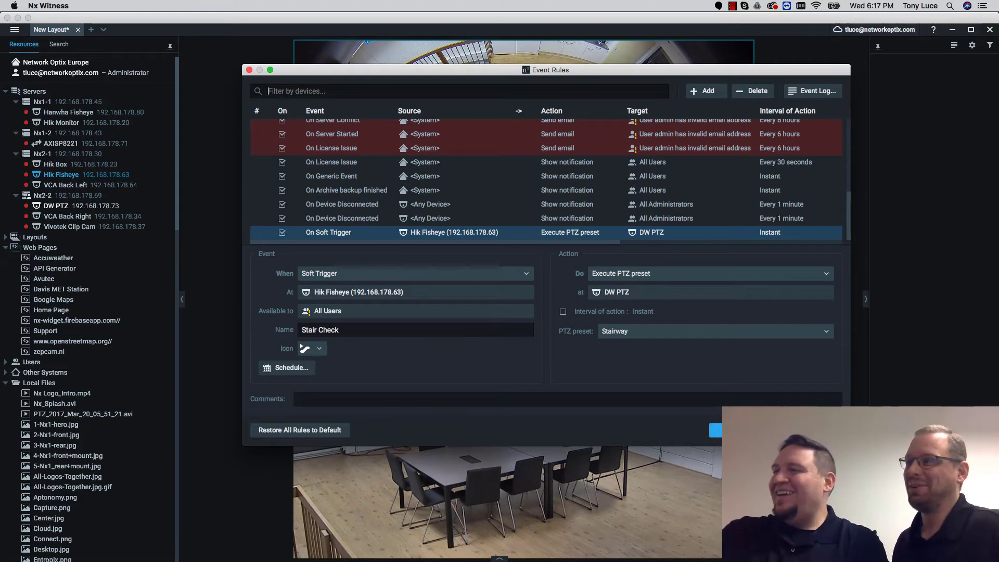
Step: Close Event Rules to return to the live layout showing the Stair Check button
click(749, 429)
mouse_move(524, 169)
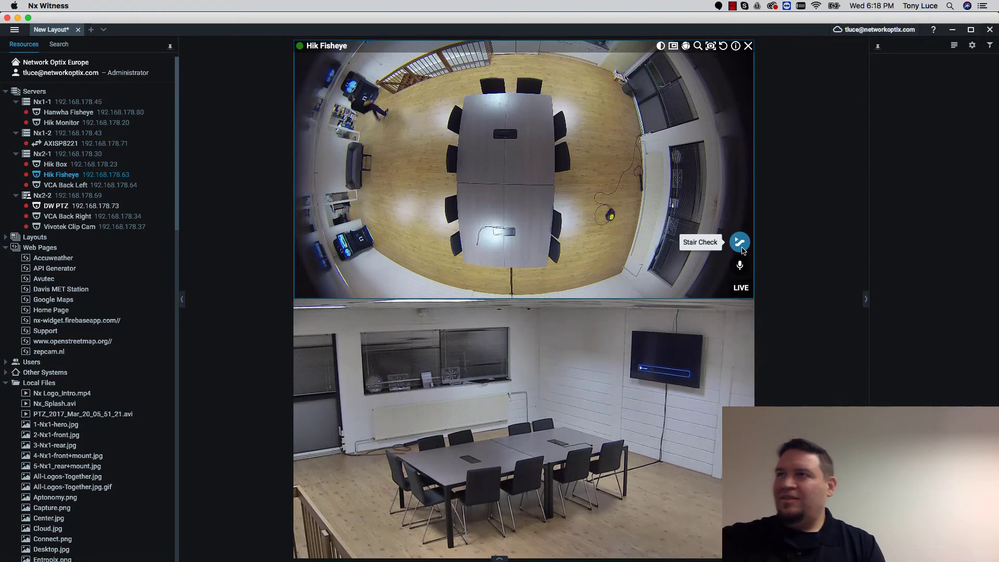
Step: Fire the Stair Check trigger on the Hik Fisheye tile
click(741, 248)
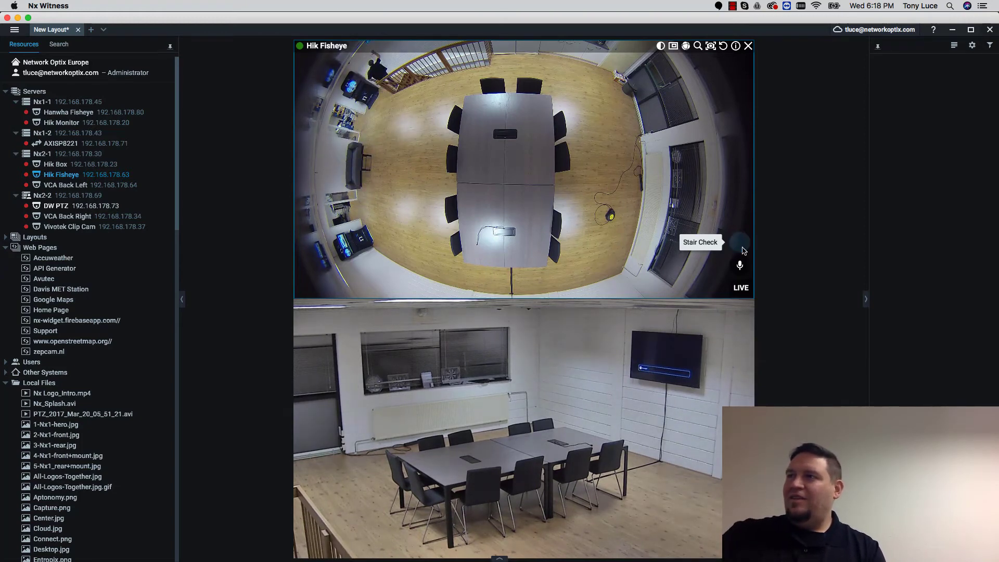